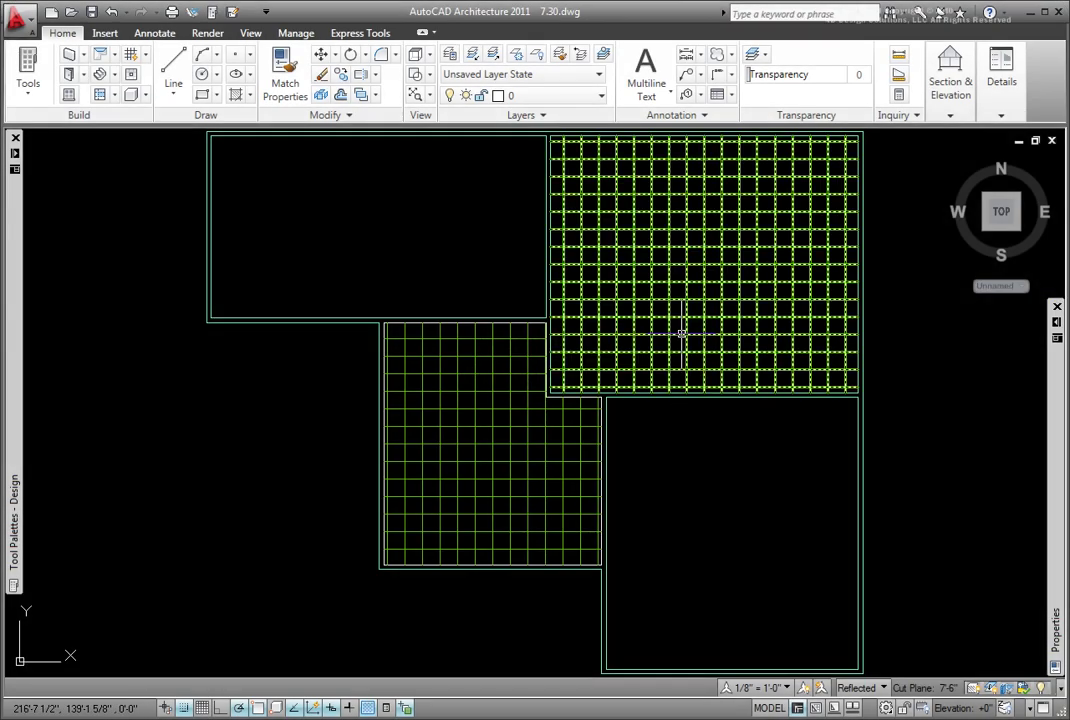
Set the upper-right ceiling grid's X-axis bay size to 4'-0", giving 15 bays across.
click(686, 335)
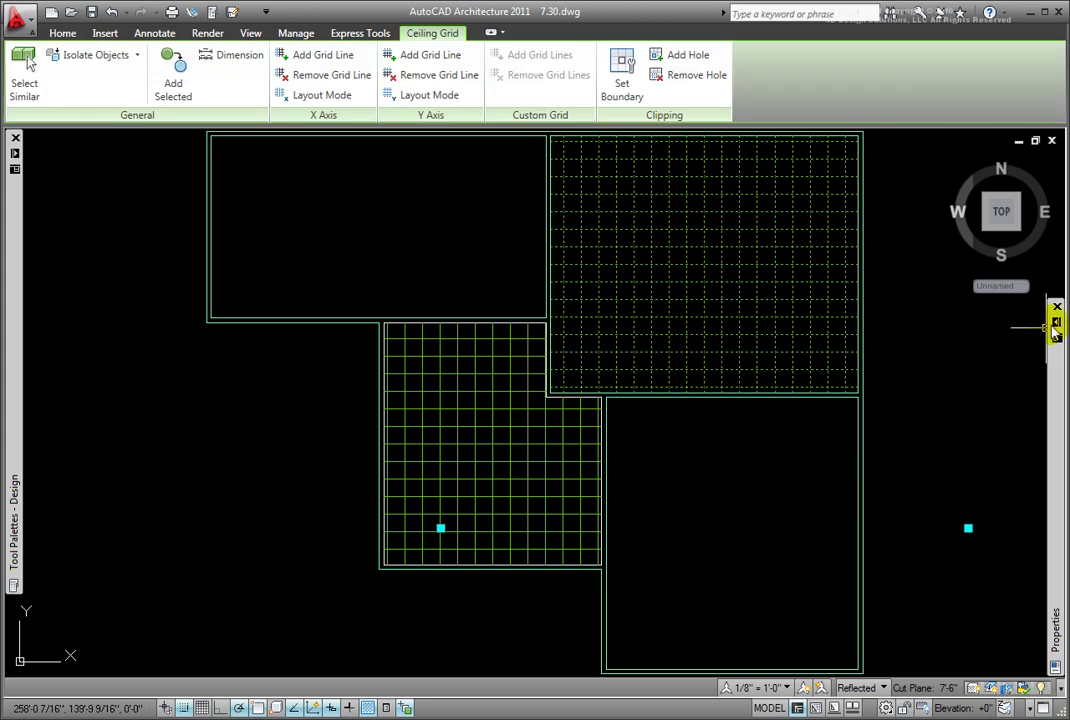
mouse_move(1055, 325)
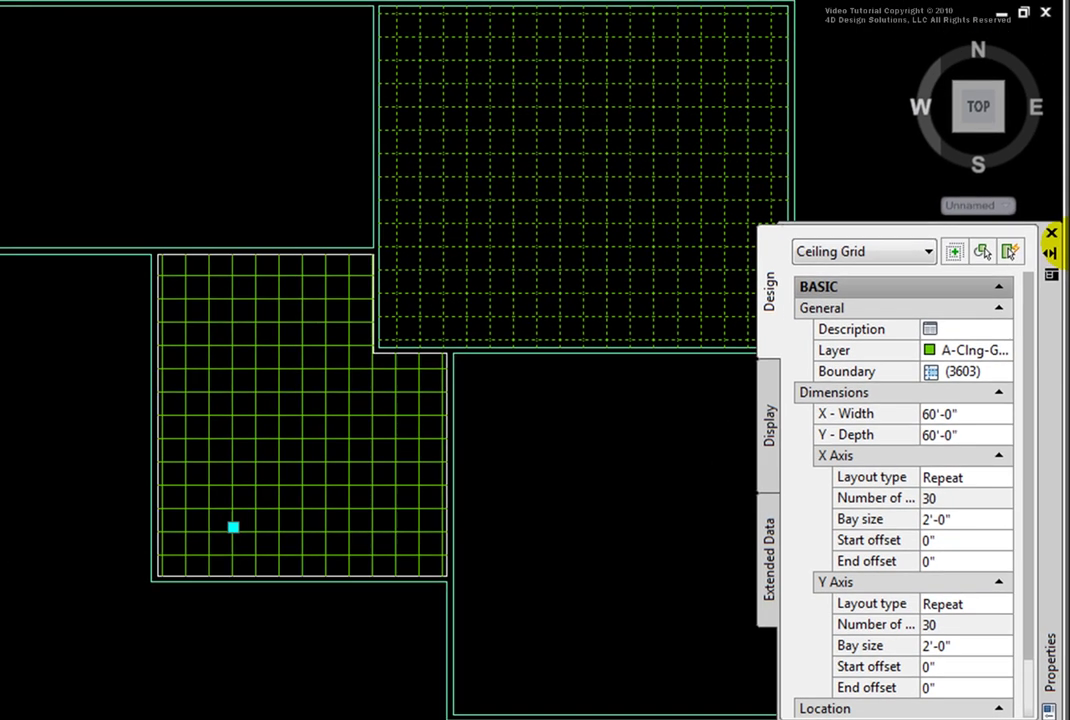
click(940, 473)
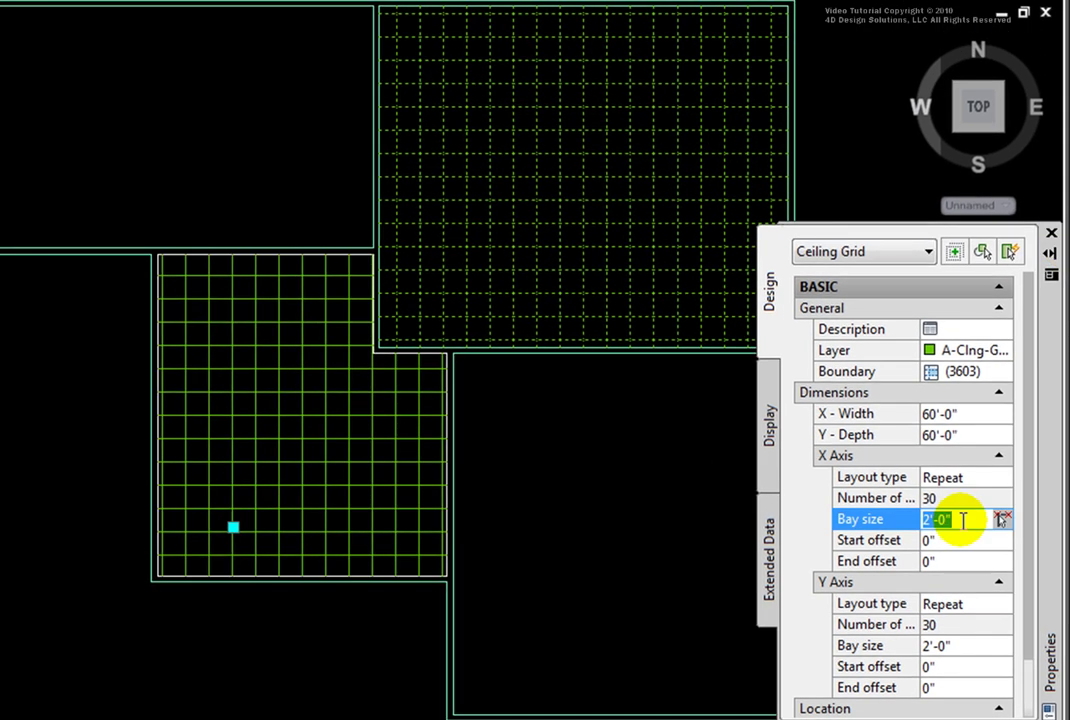
text(4')
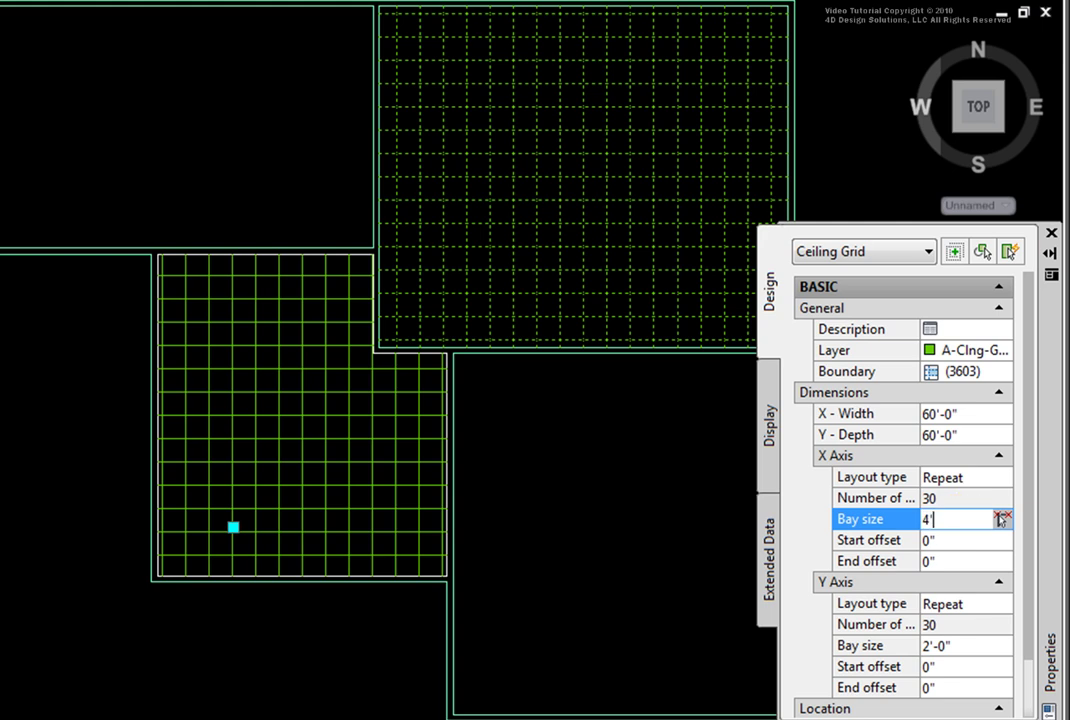
click(1001, 540)
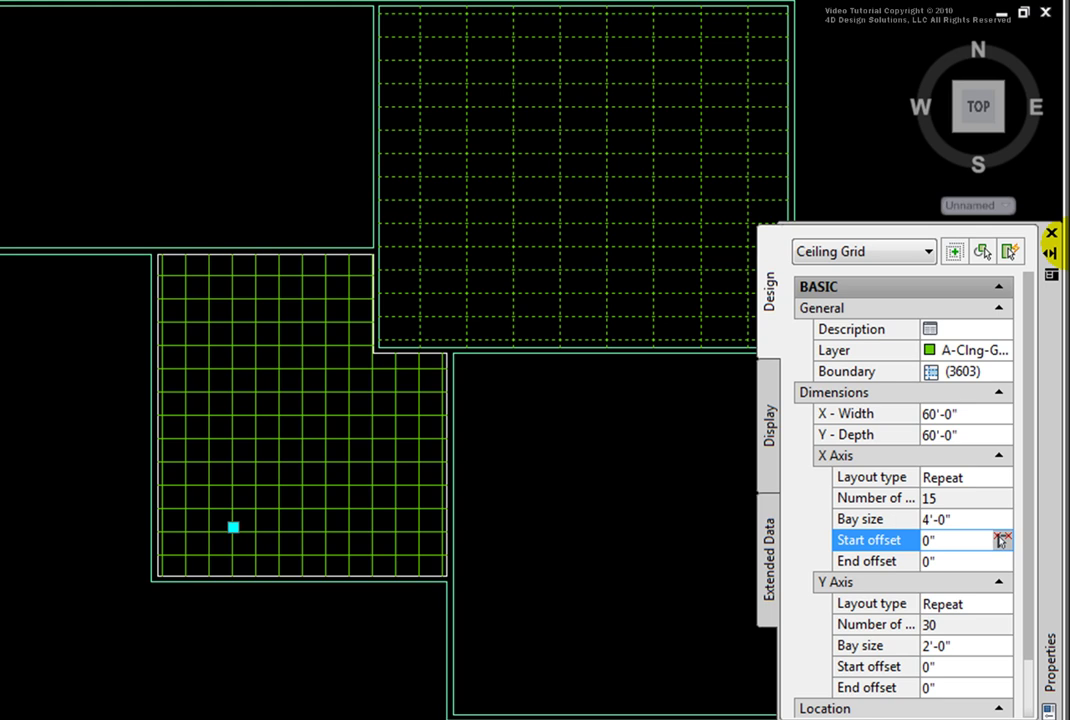
Change the grid's X-axis bays to 2'-0" and its Y-axis bays to 4'-0".
click(960, 518)
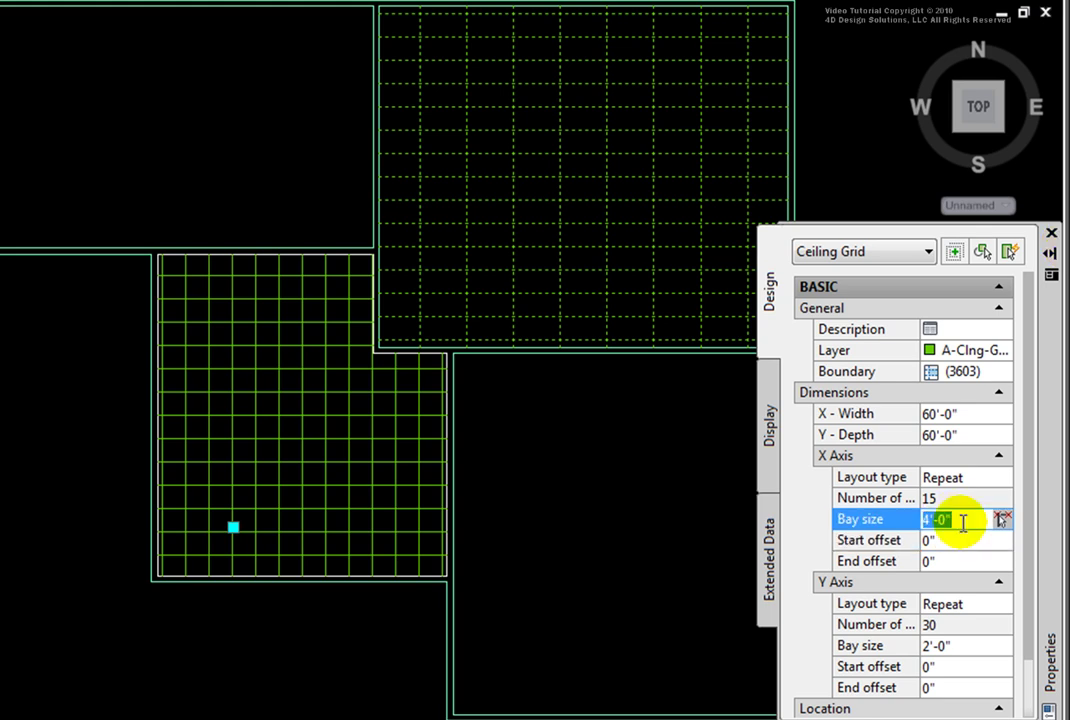
text(2)
key(Tab)
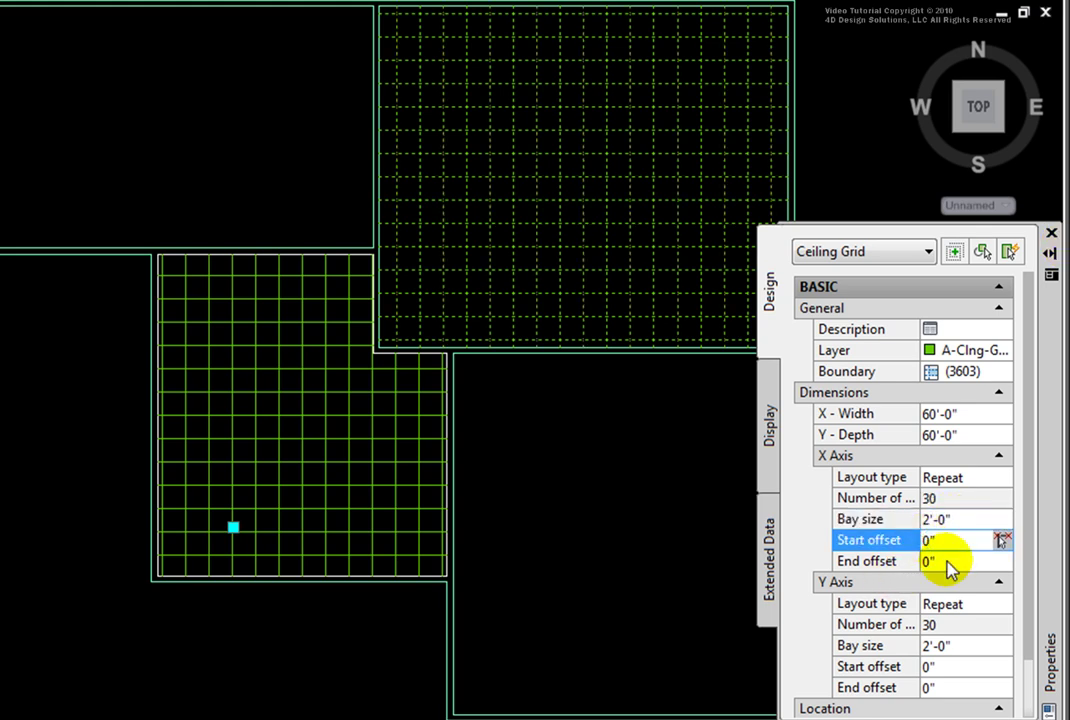
click(966, 646)
text(4)
key(Tab)
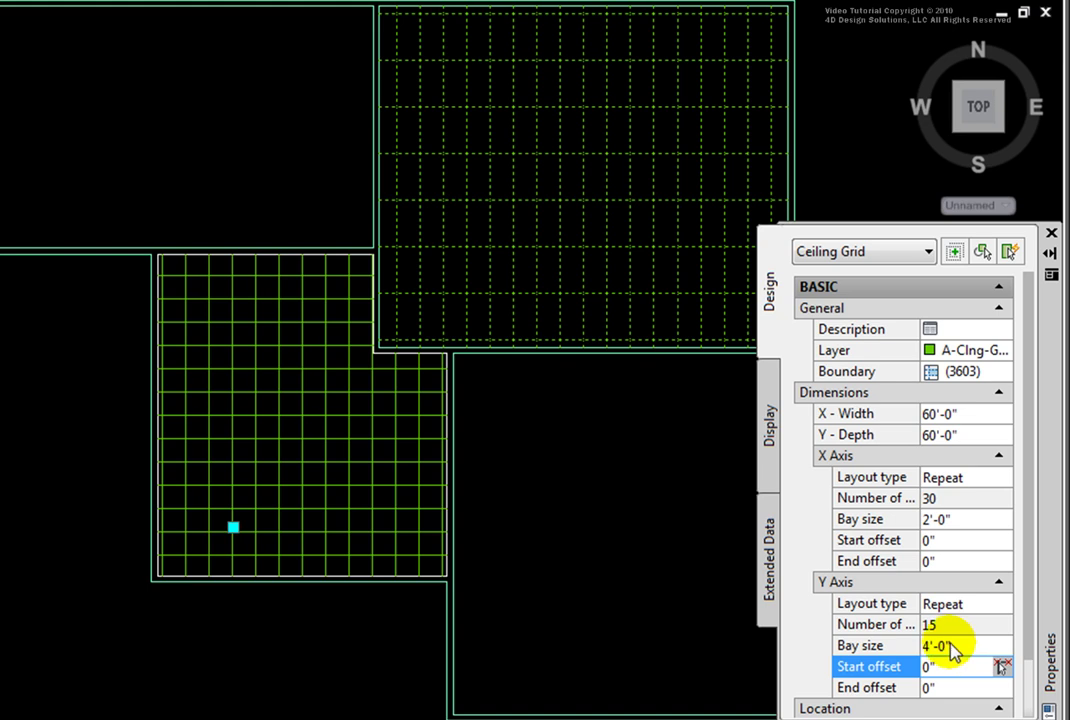
Deselect, pan and zoom out to frame the whole upper-right room, then reselect its ceiling grid.
key(Escape)
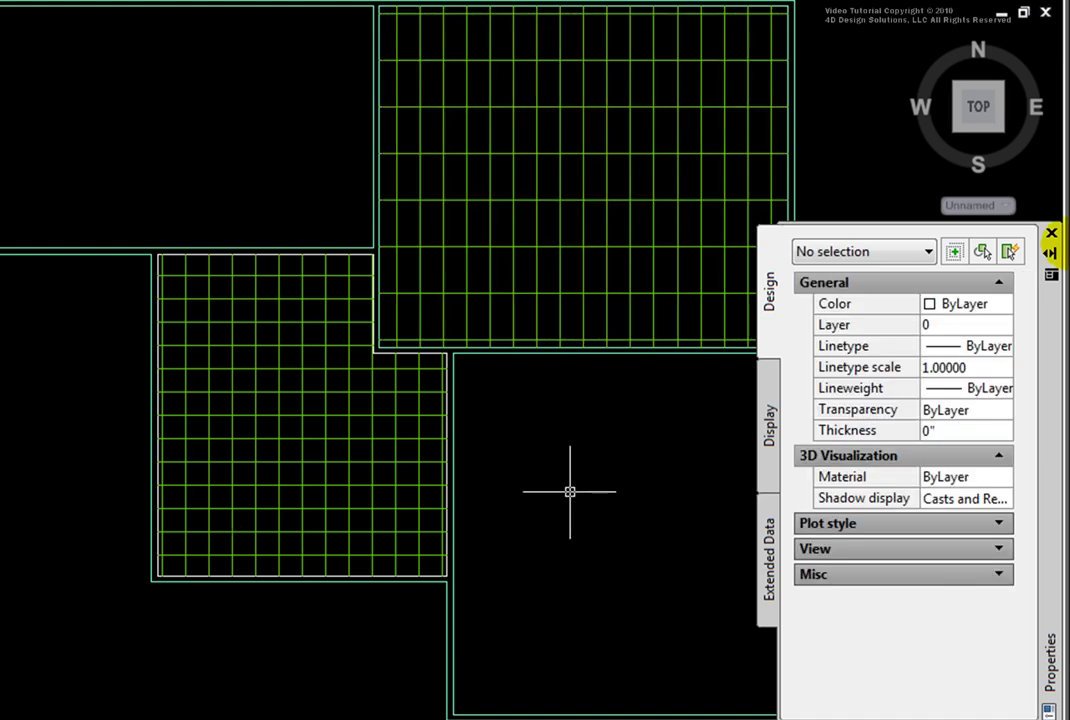
middle_drag(568, 454, 373, 574)
scroll(442, 446, up, 2)
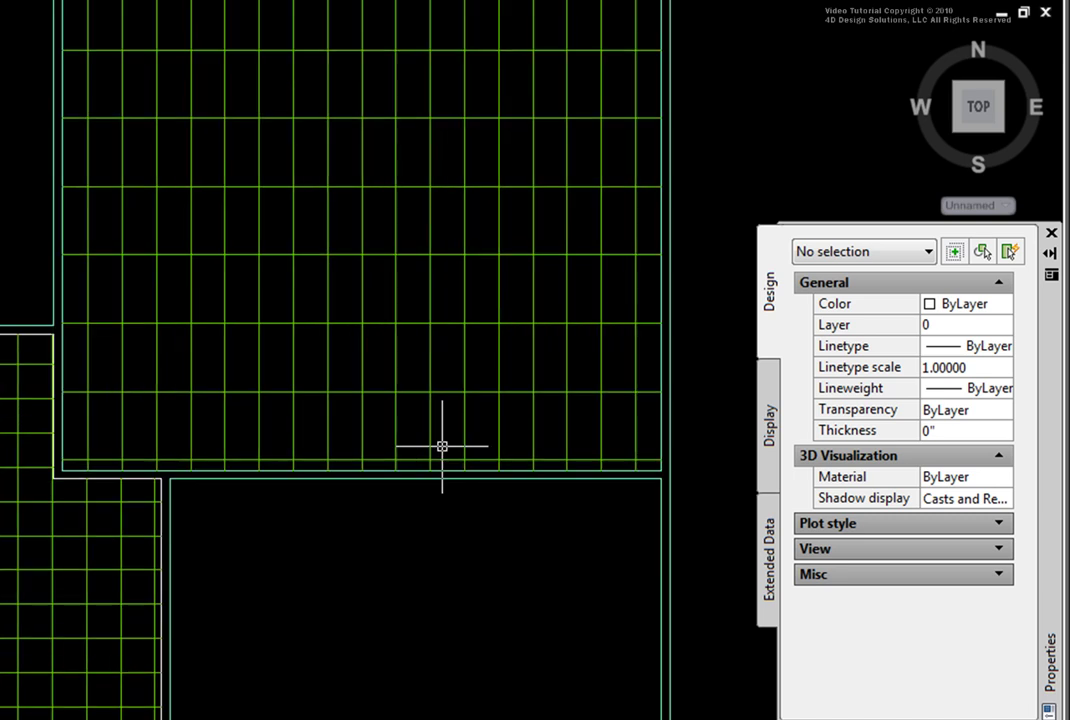
mouse_move(442, 446)
middle_down()
mouse_move(375, 559)
mouse_move(375, 585)
middle_up()
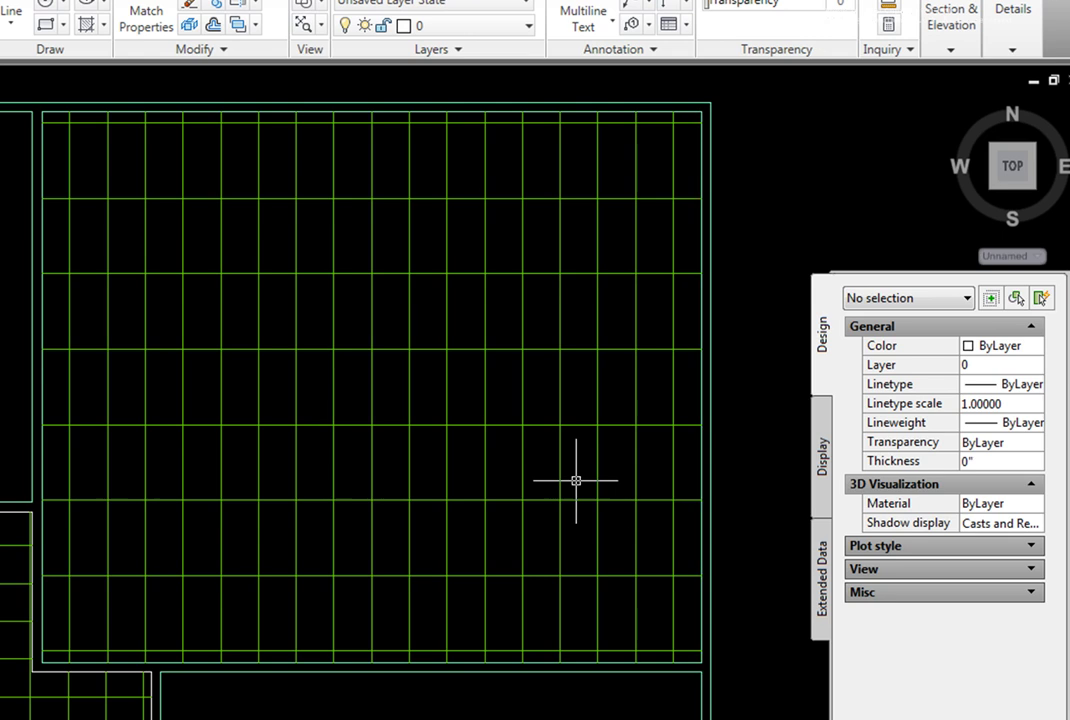
click(521, 425)
scroll(491, 452, down, 5)
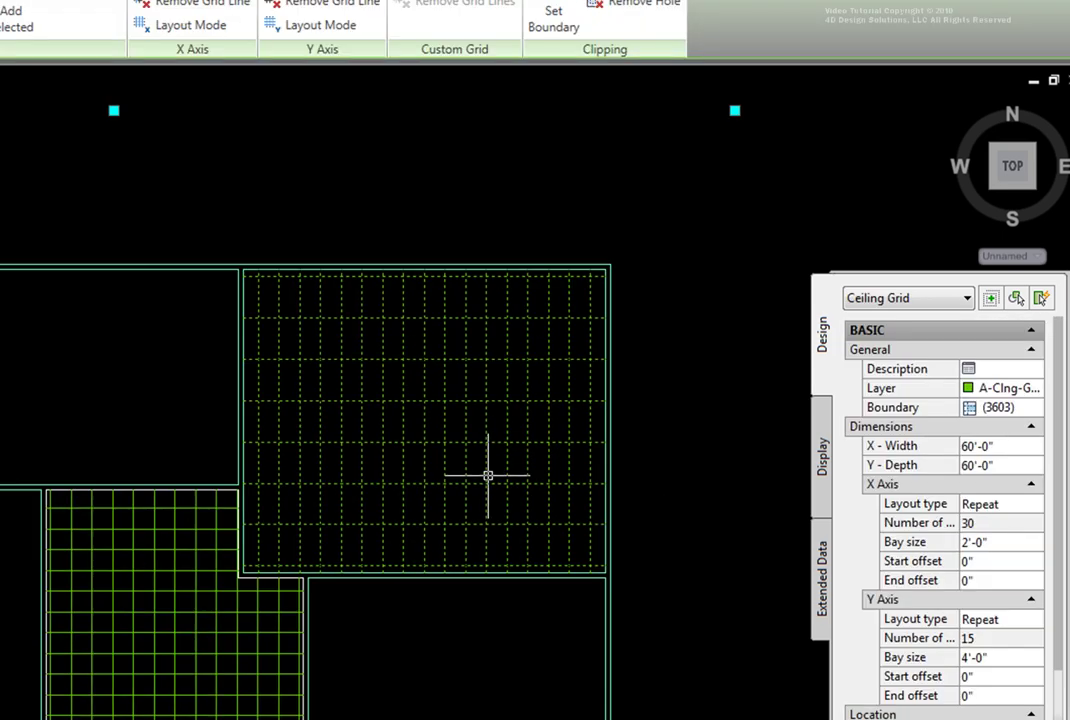
middle_drag(478, 490, 478, 442)
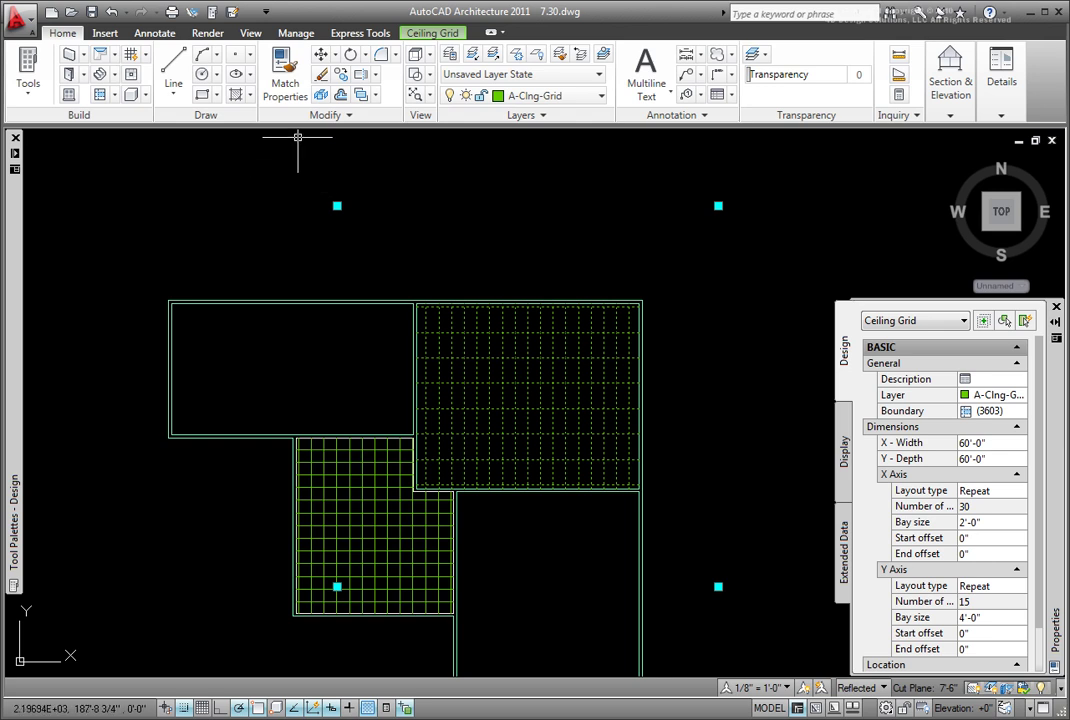
Move the selected ceiling grid straight down 2' at 270°.
click(321, 57)
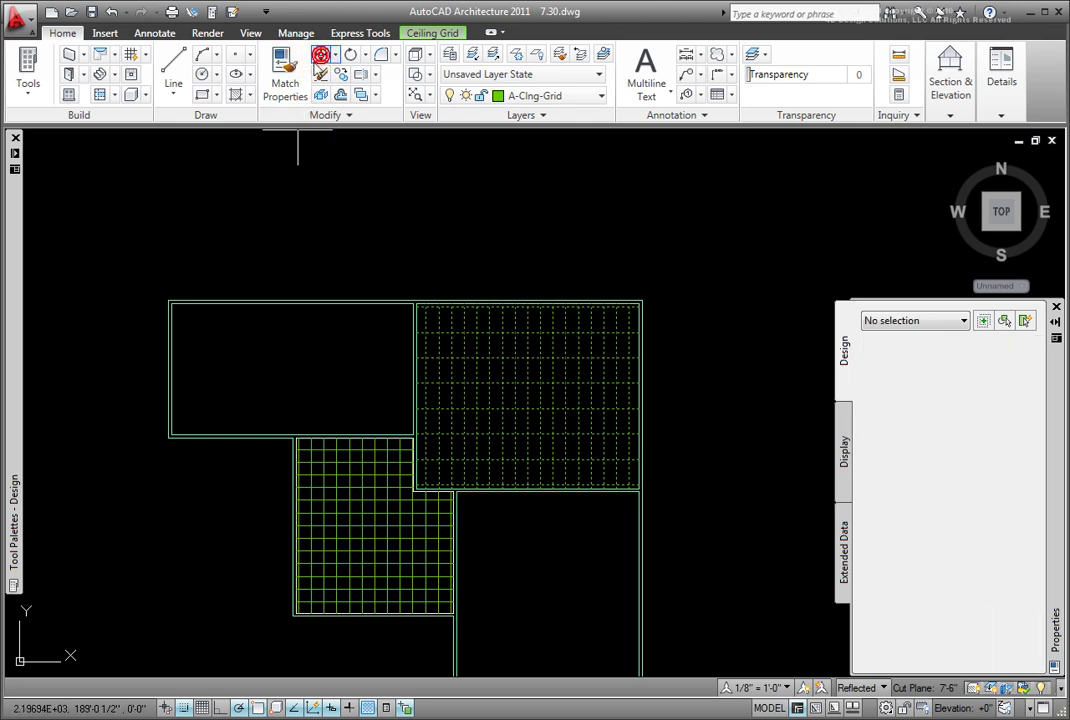
click(191, 156)
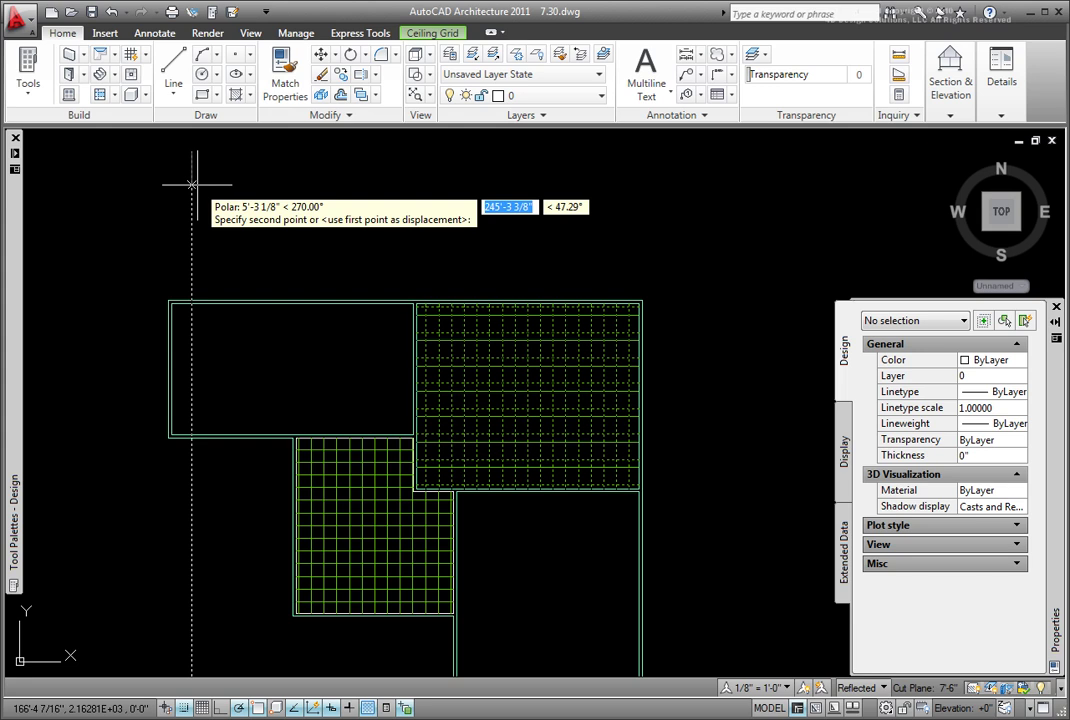
key(Escape)
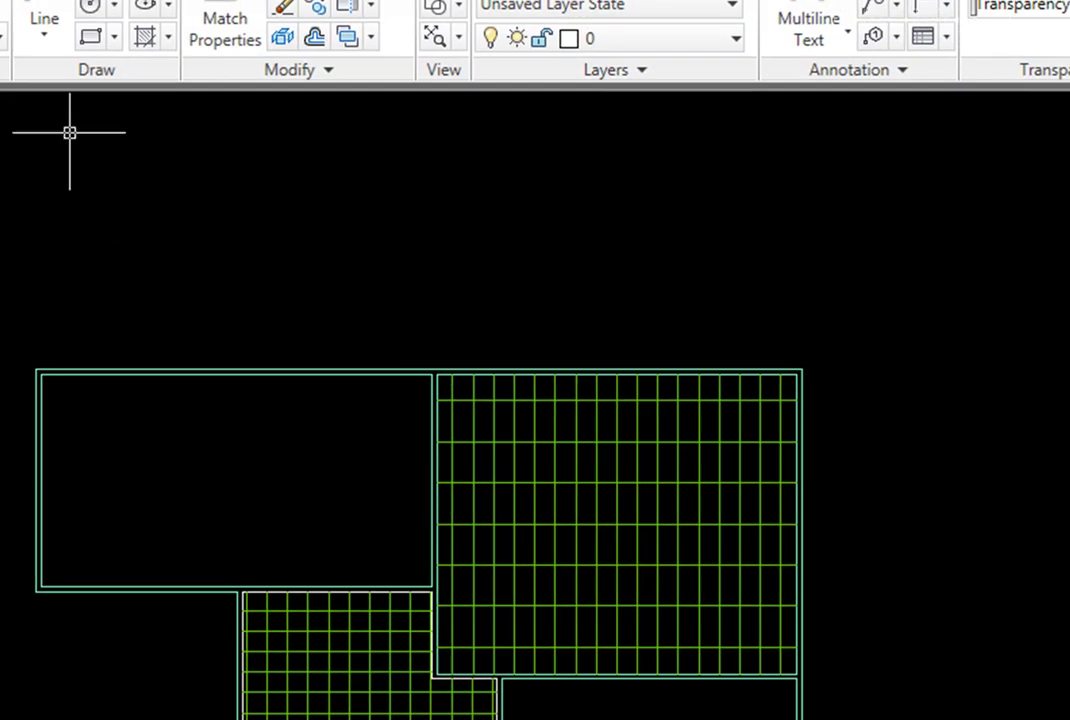
Draw a rectangle in the middle of the upper-right grid, then select that ceiling grid.
click(92, 36)
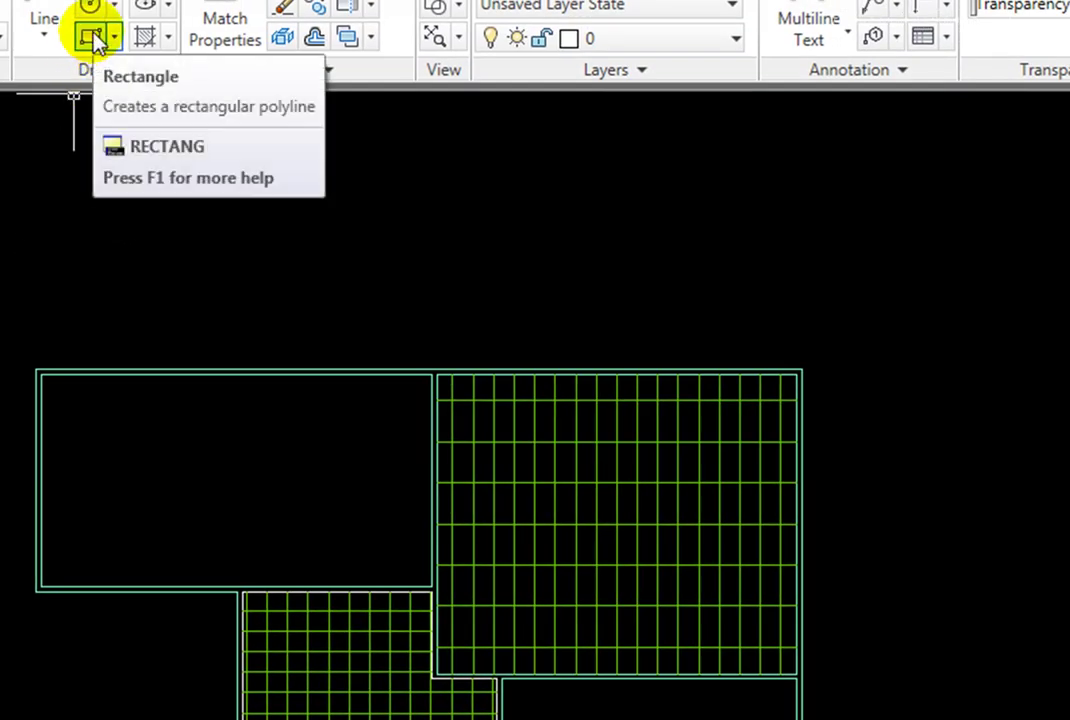
click(92, 36)
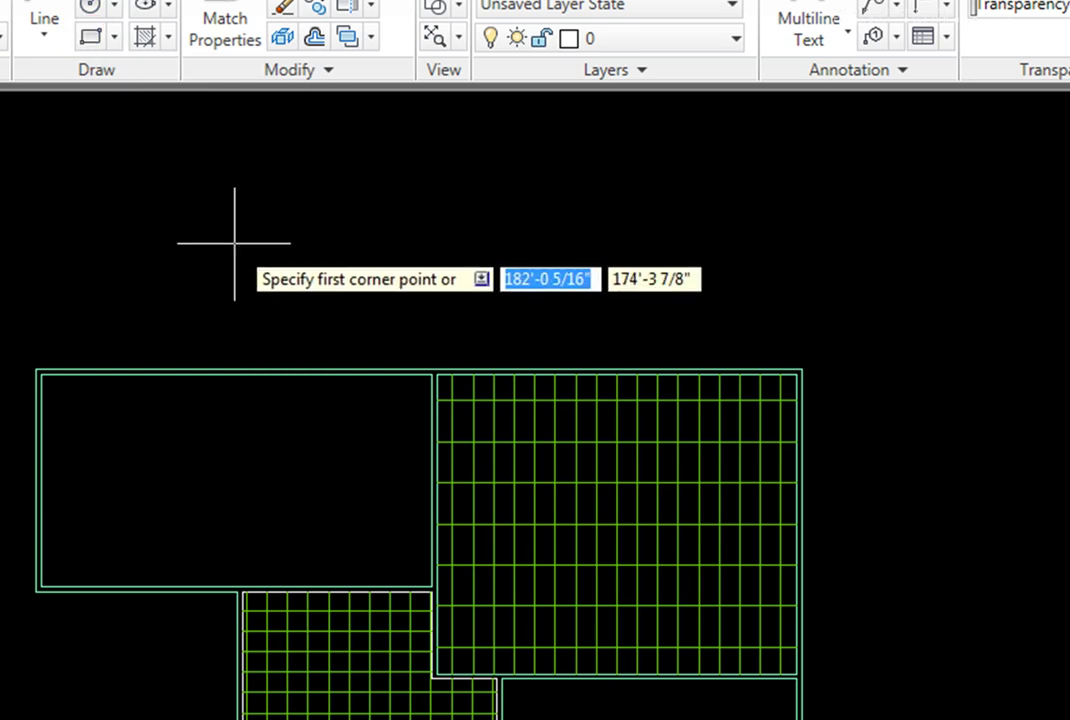
click(508, 626)
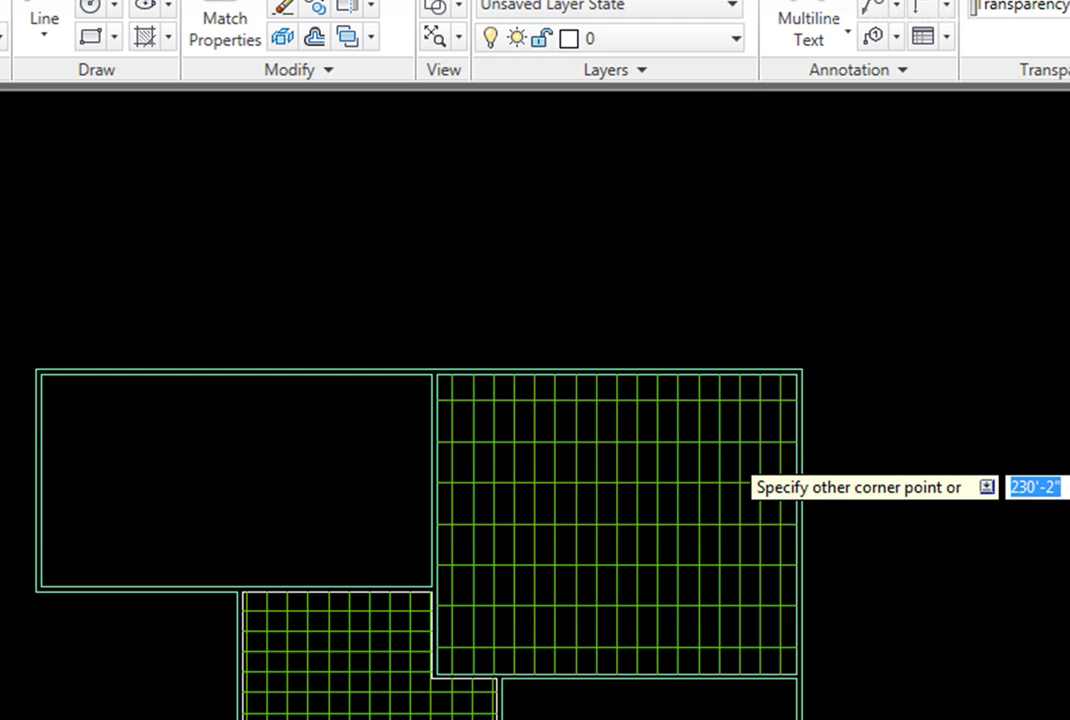
click(728, 452)
scroll(739, 596, up, 3)
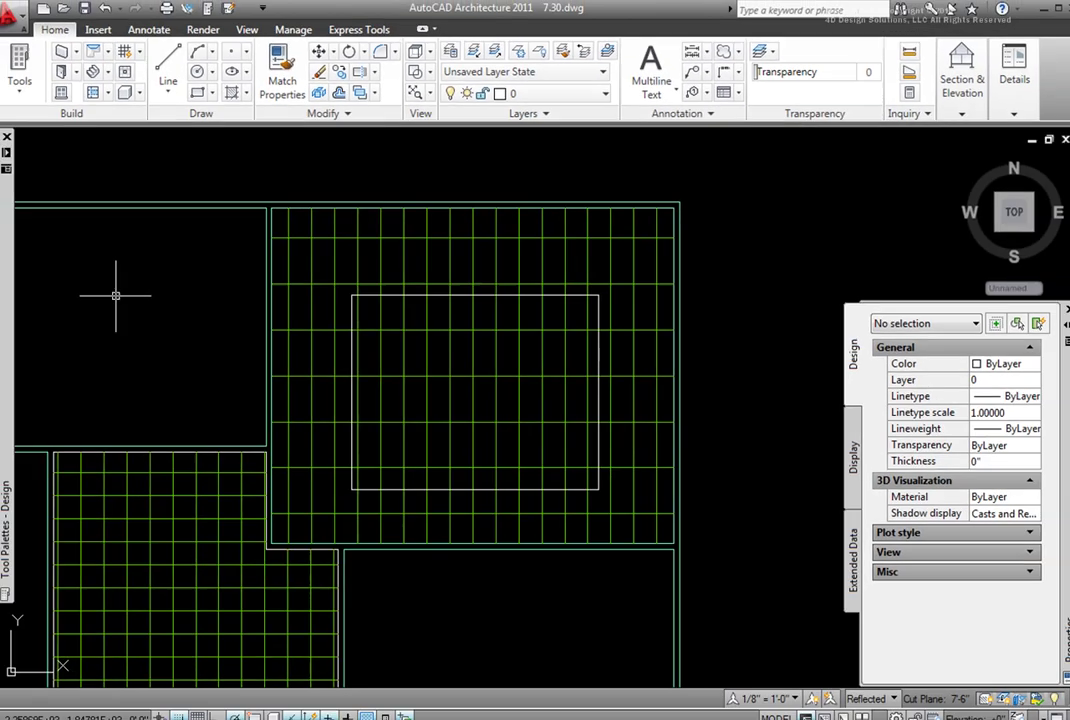
click(341, 314)
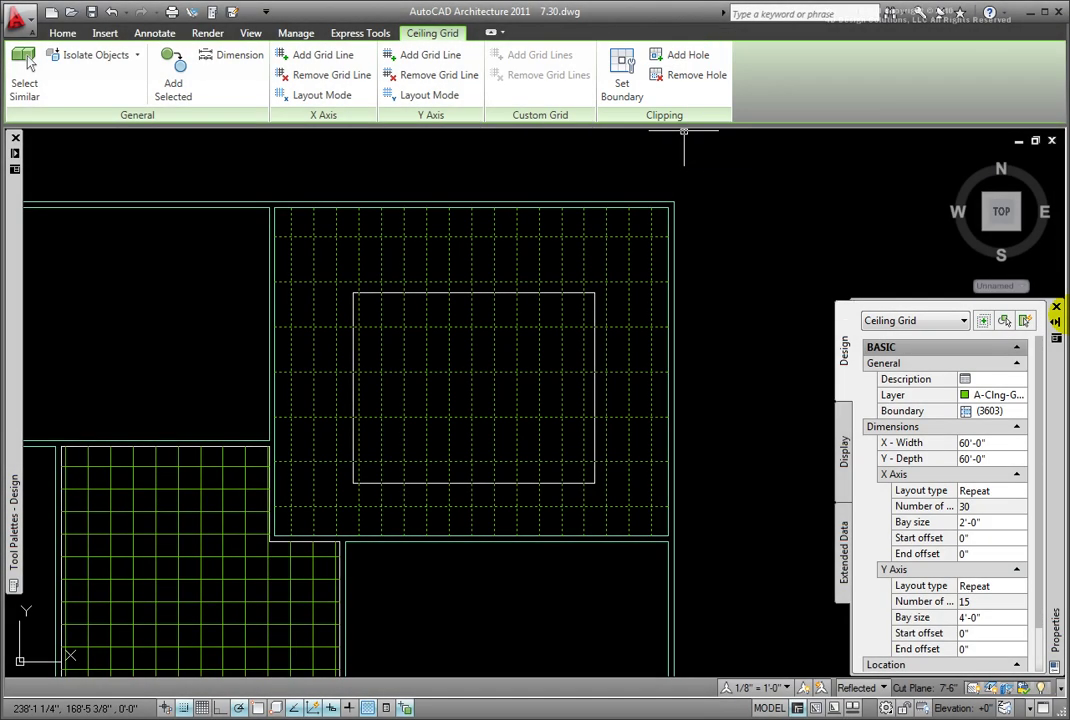
Add a hole to the ceiling grid using the rectangle as its boundary.
click(672, 55)
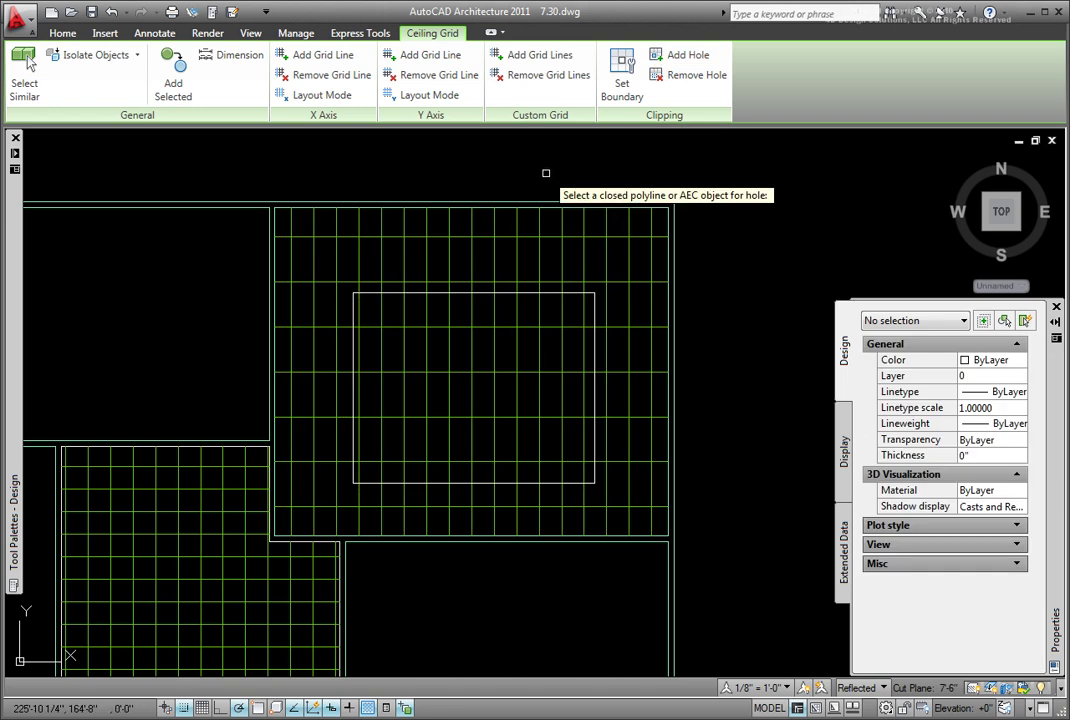
click(510, 293)
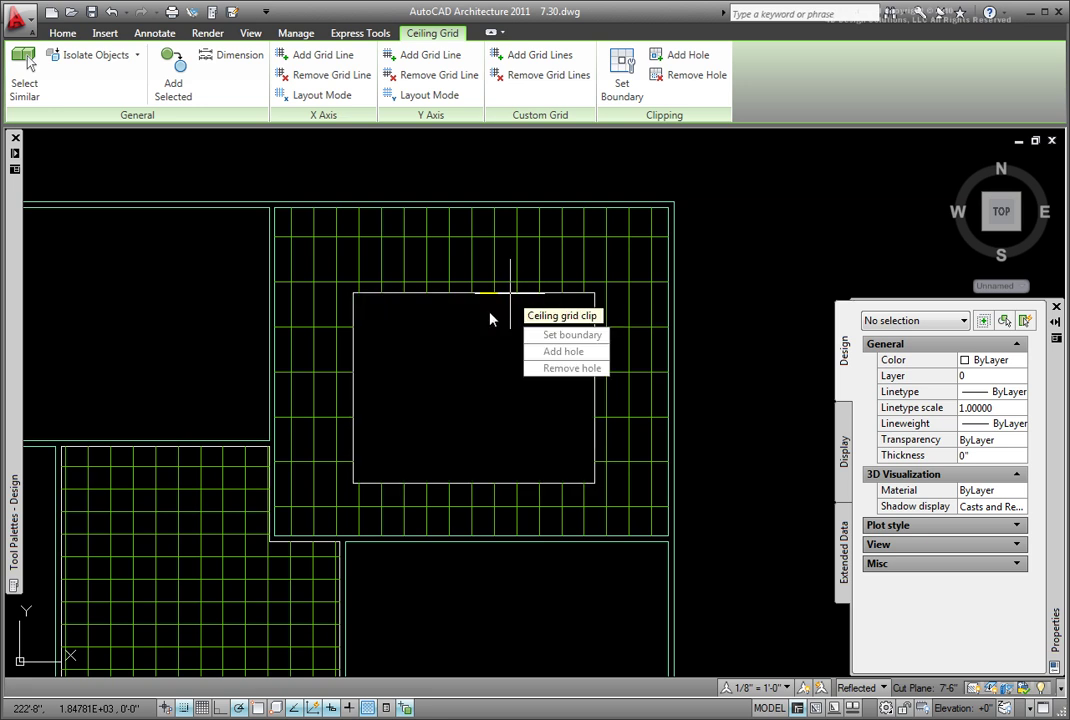
right_click(490, 316)
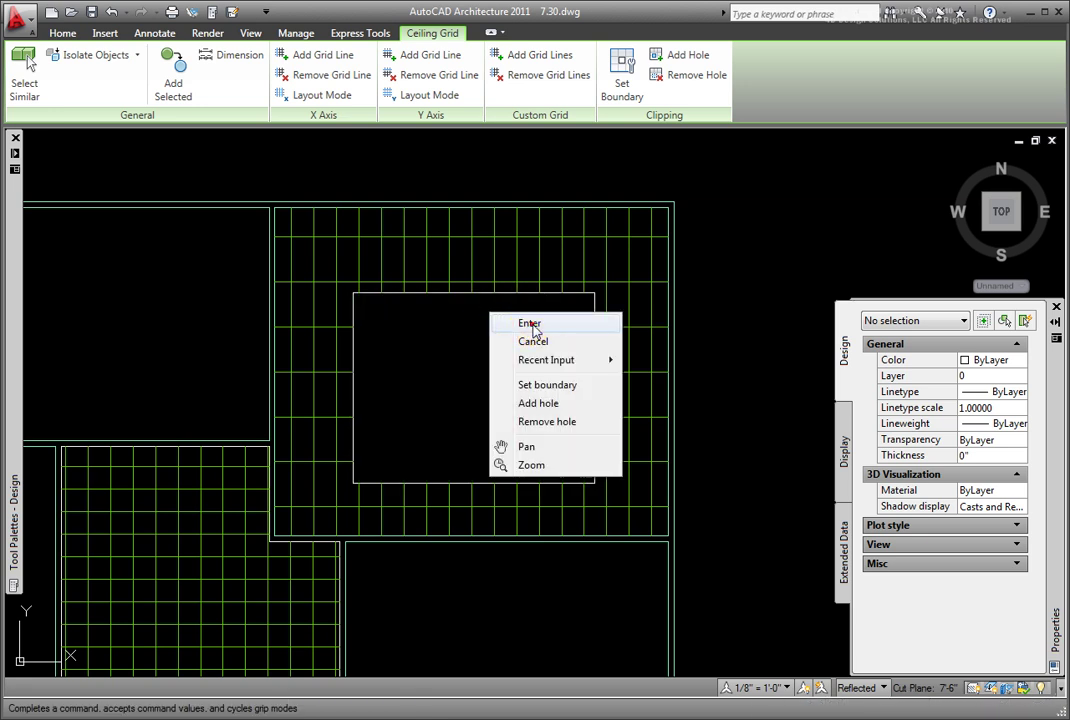
click(530, 324)
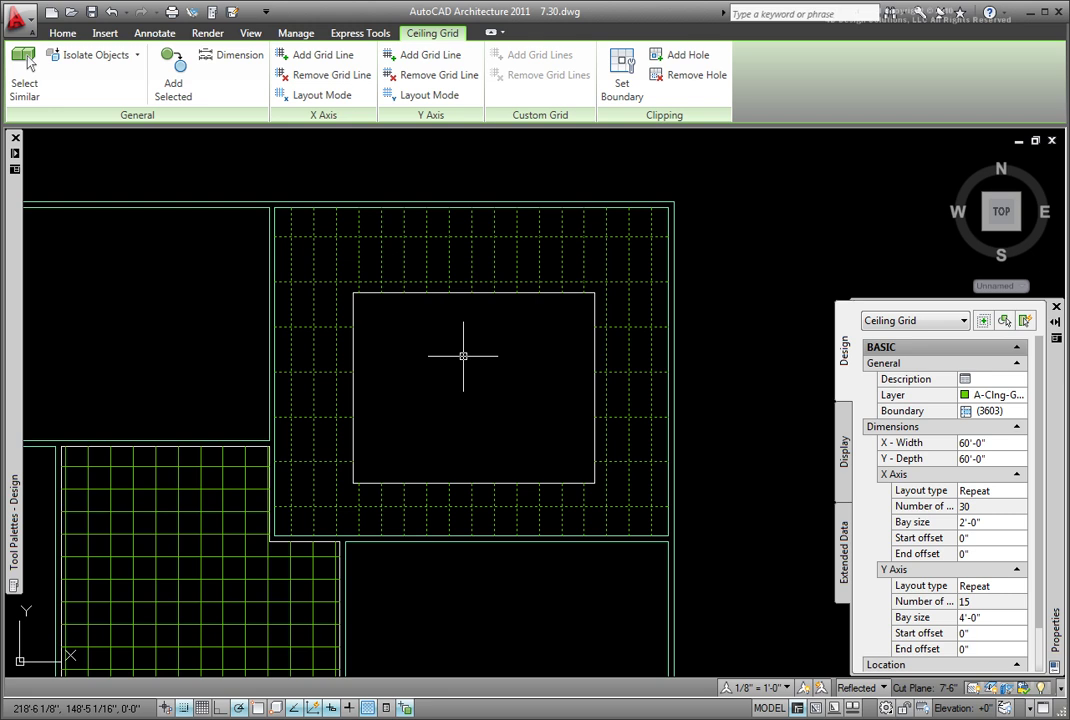
key(Escape)
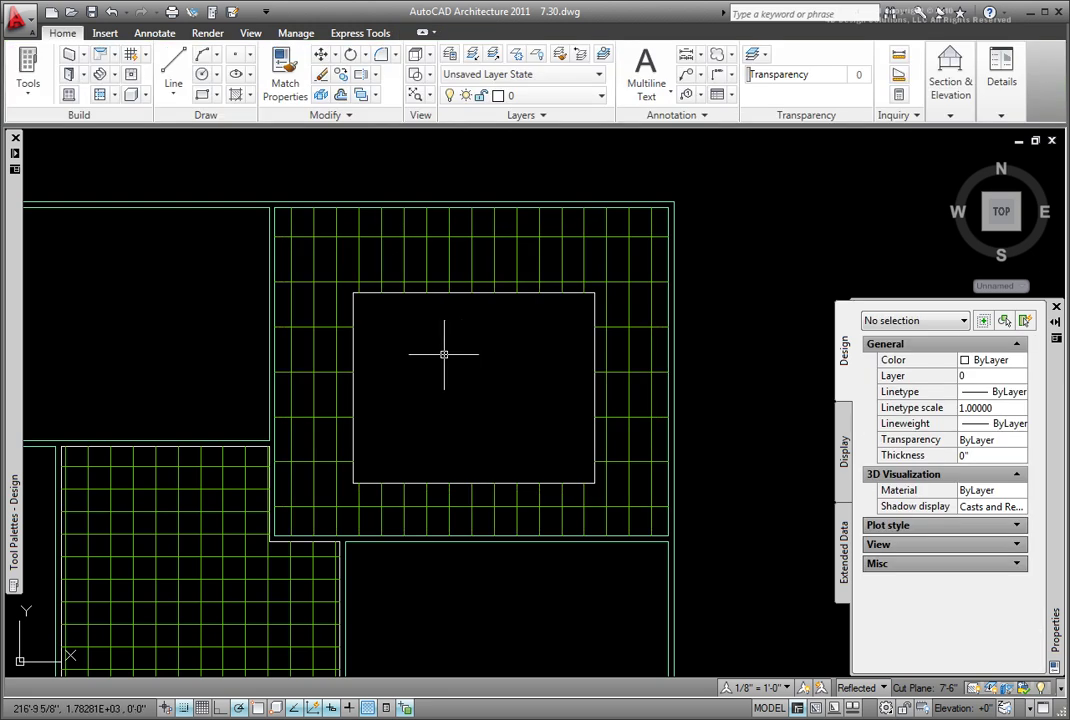
Move the hole rectangle up and to the right.
click(353, 300)
click(321, 54)
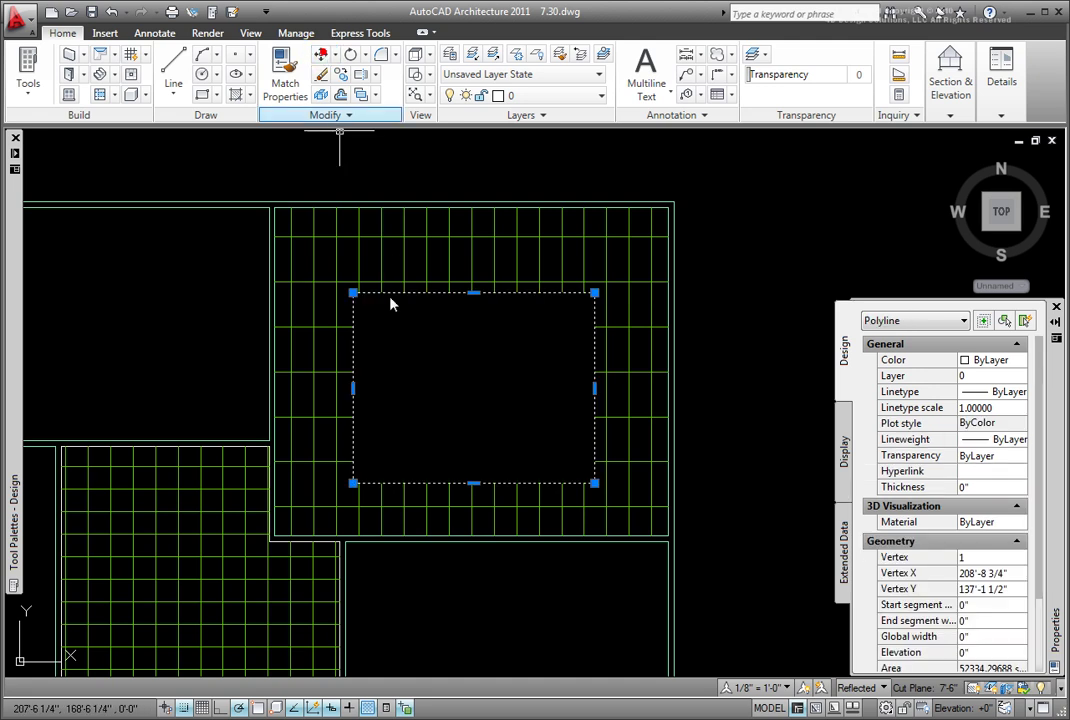
click(432, 394)
click(470, 372)
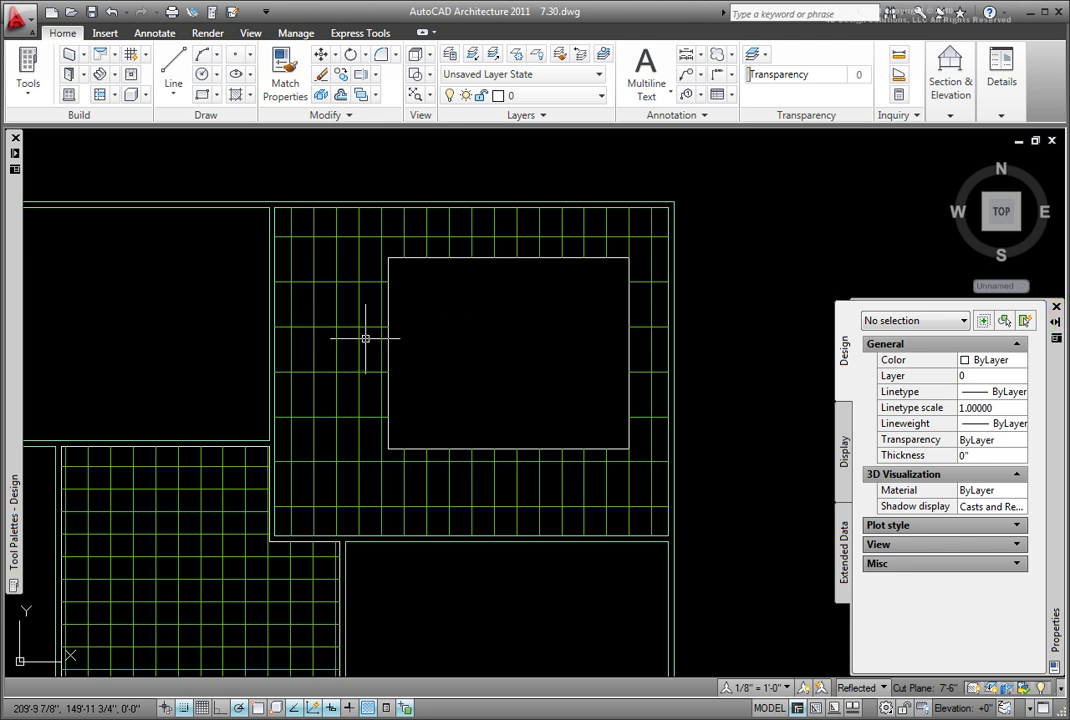
Check the ceiling grid's hole, then delete the rectangle to restore the full grid.
click(310, 325)
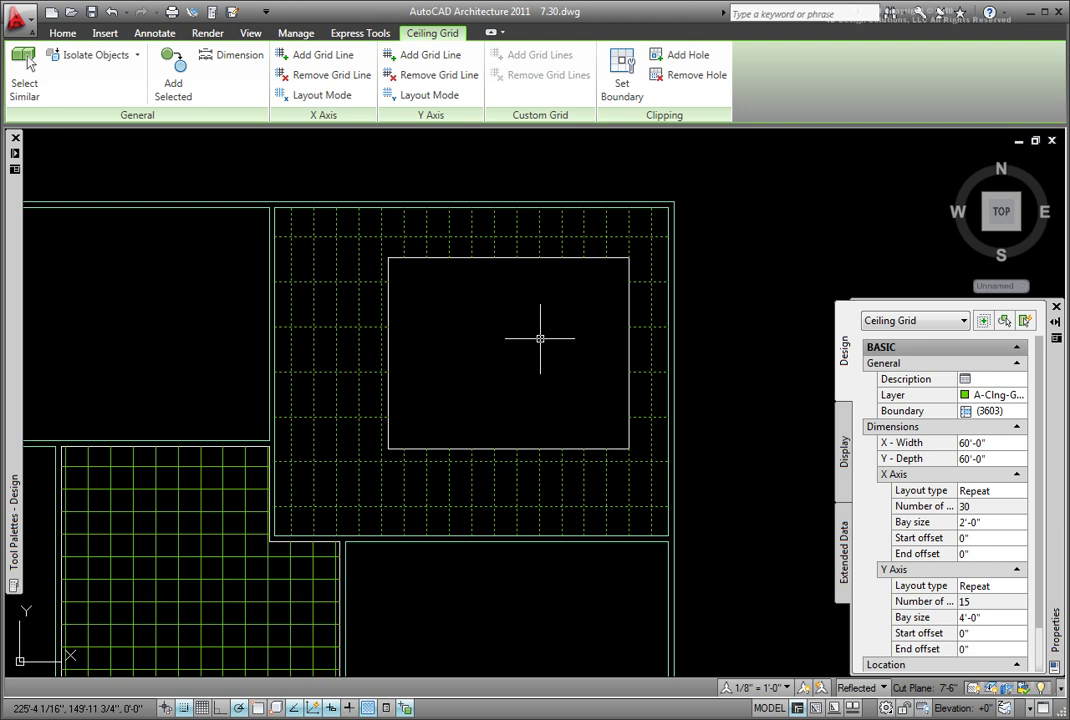
key(Escape)
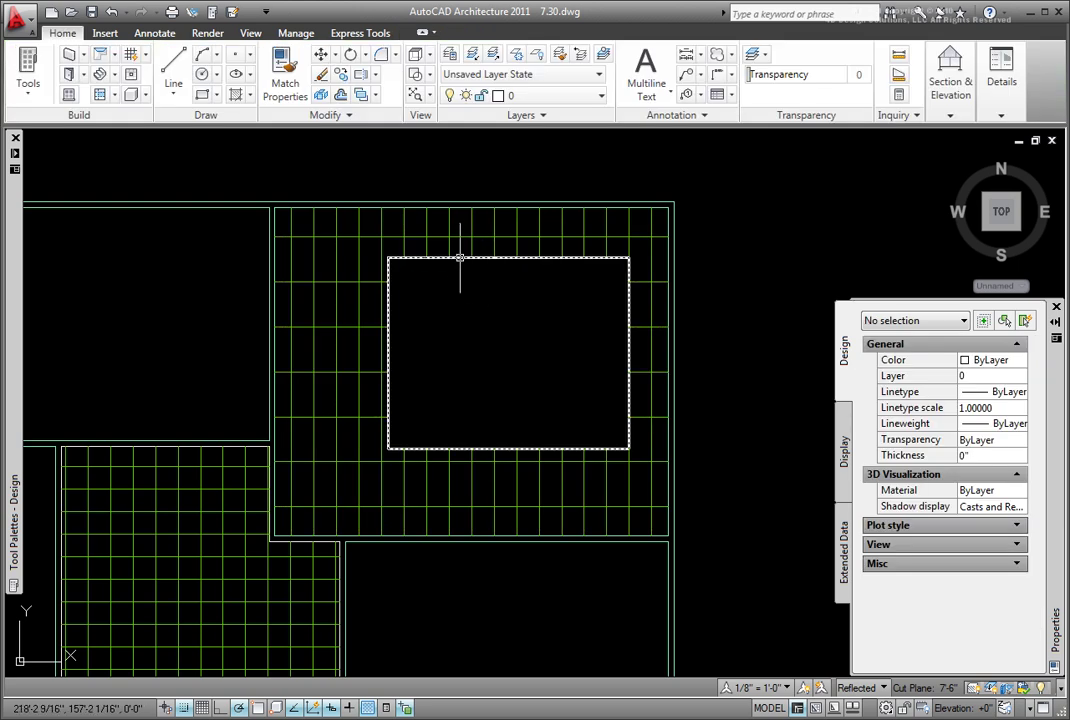
click(459, 259)
key(Delete)
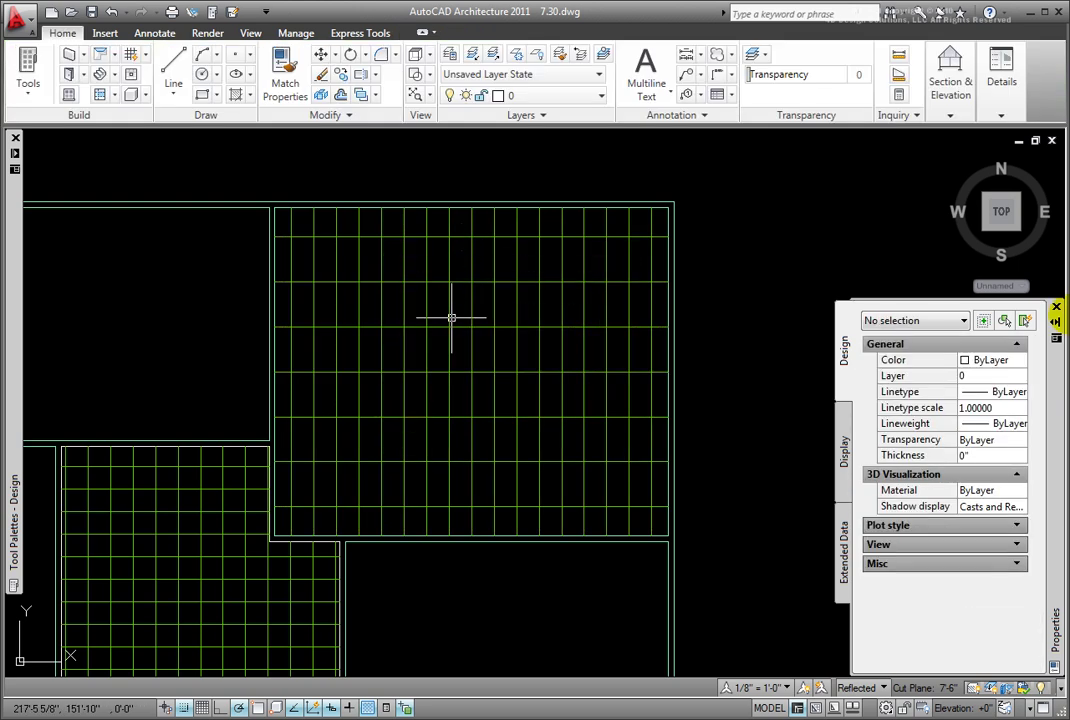